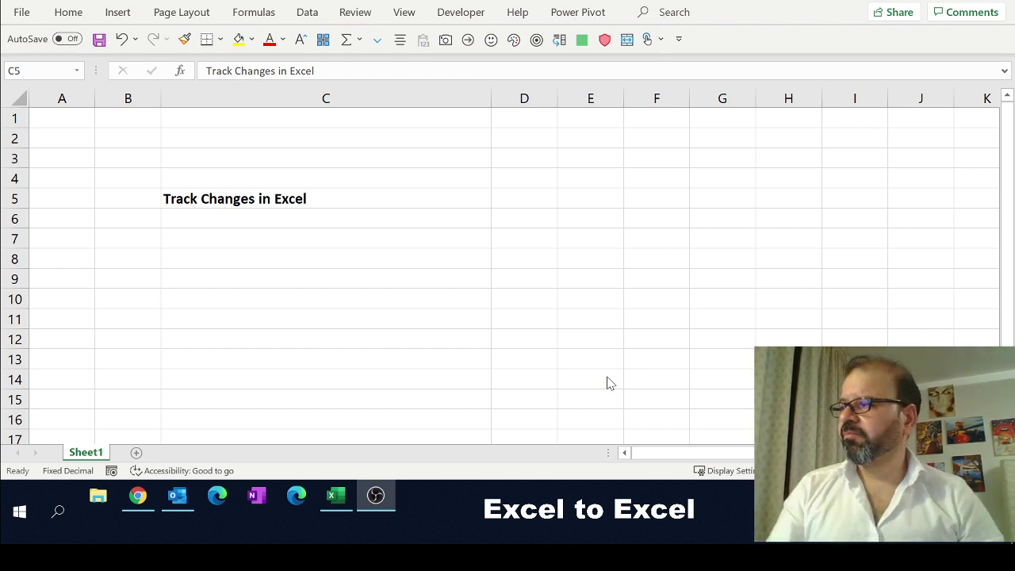
# Step: Turn on change tracking while editing in the Highlight Changes settings, with the When filter set to All
pyautogui.click(355, 12)
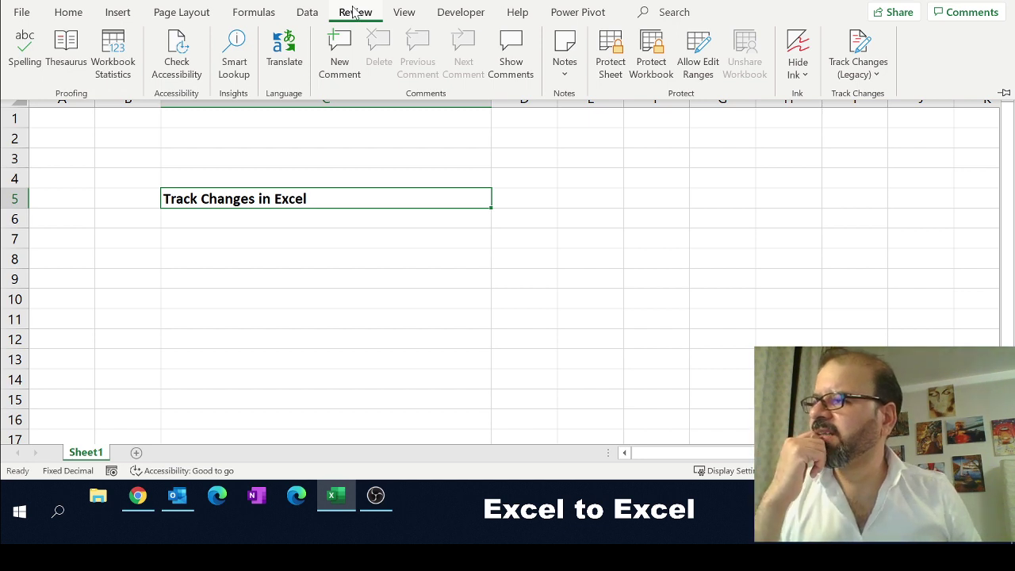
pyautogui.click(880, 54)
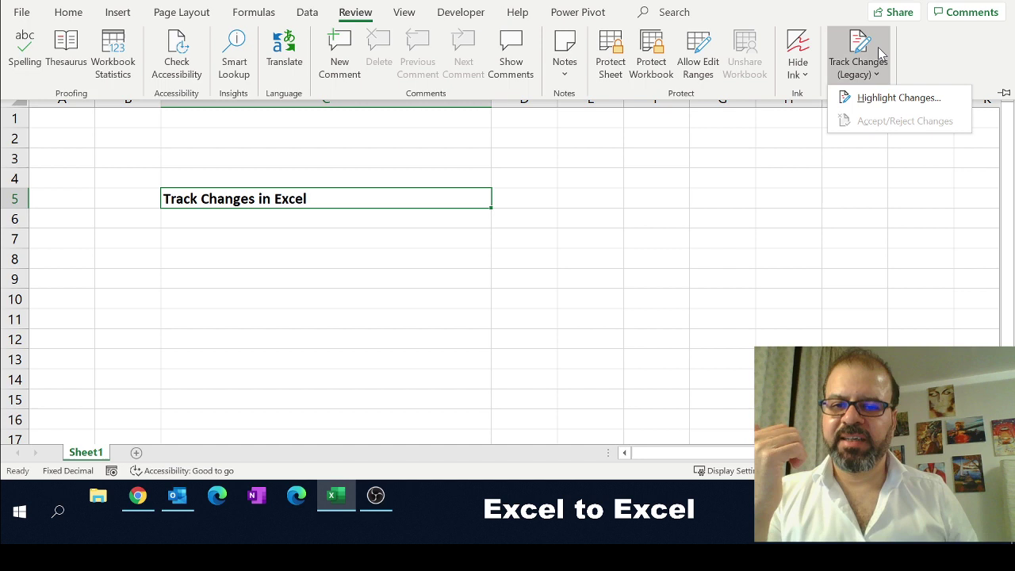
pyautogui.click(883, 98)
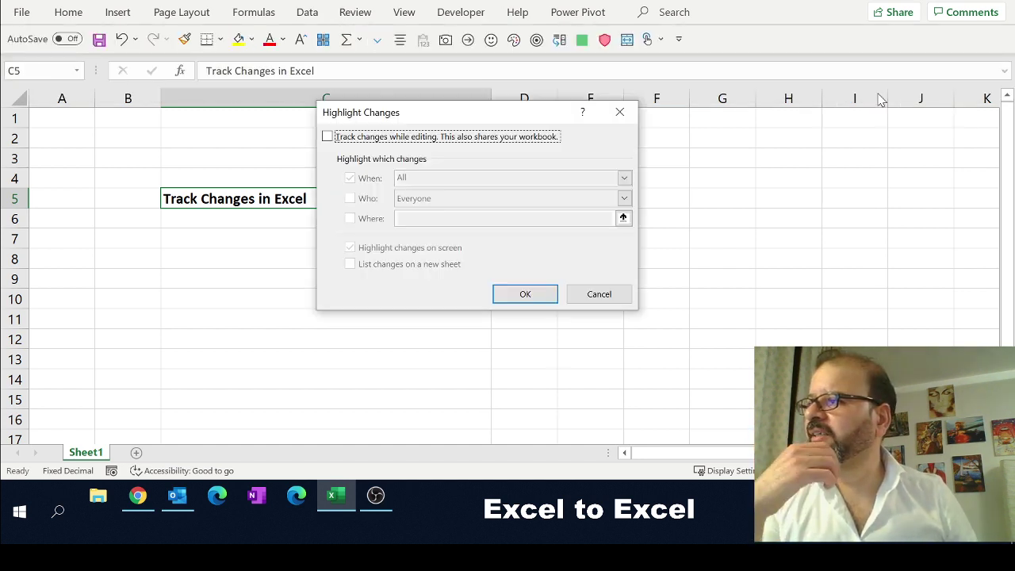
pyautogui.click(452, 146)
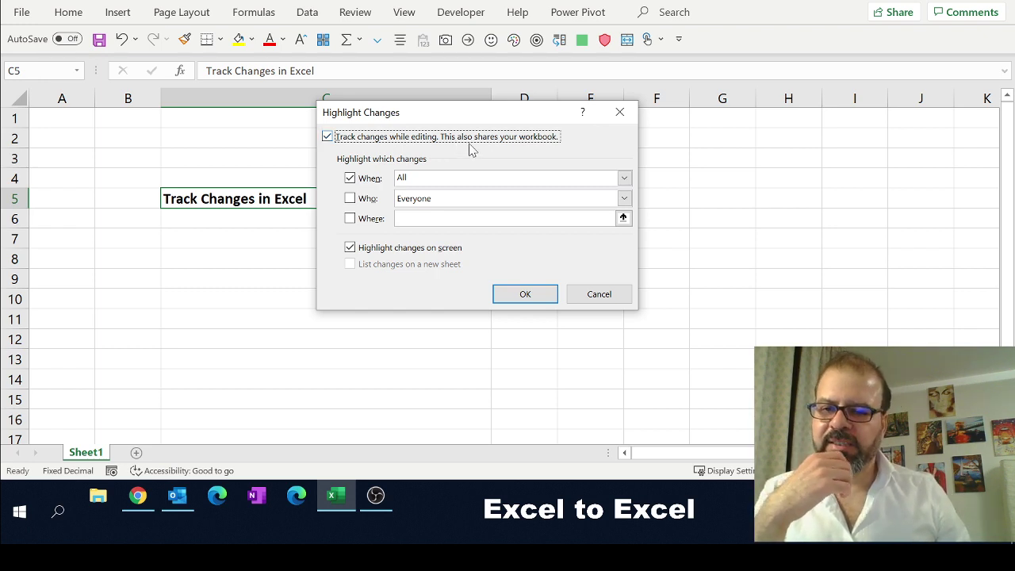
pyautogui.click(407, 177)
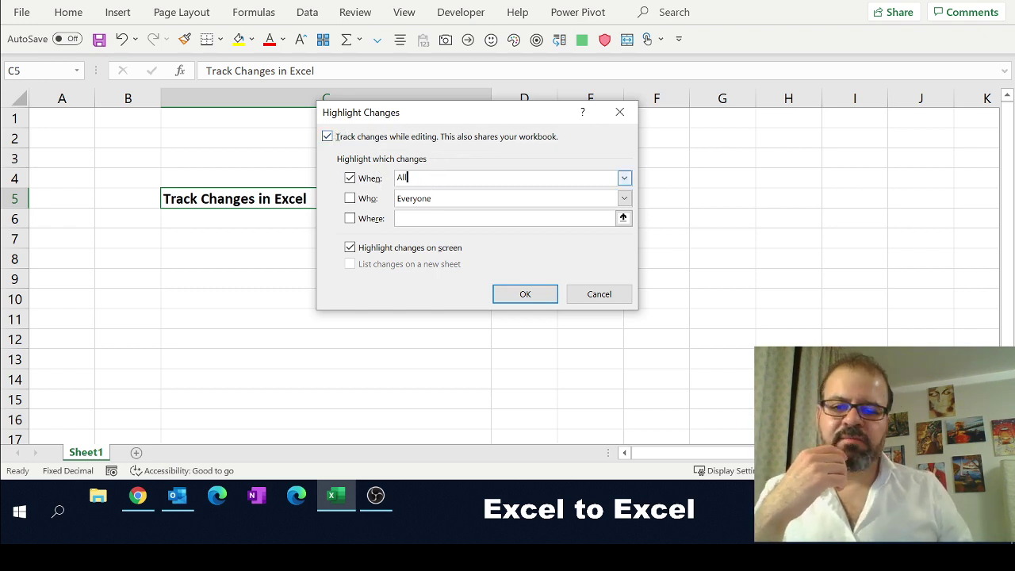
pyautogui.click(625, 178)
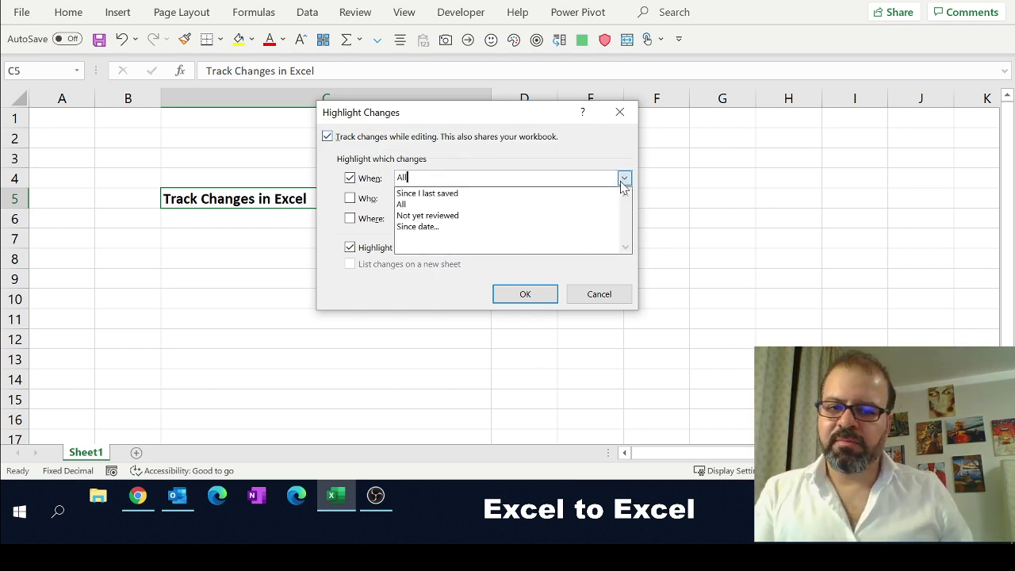
pyautogui.click(497, 205)
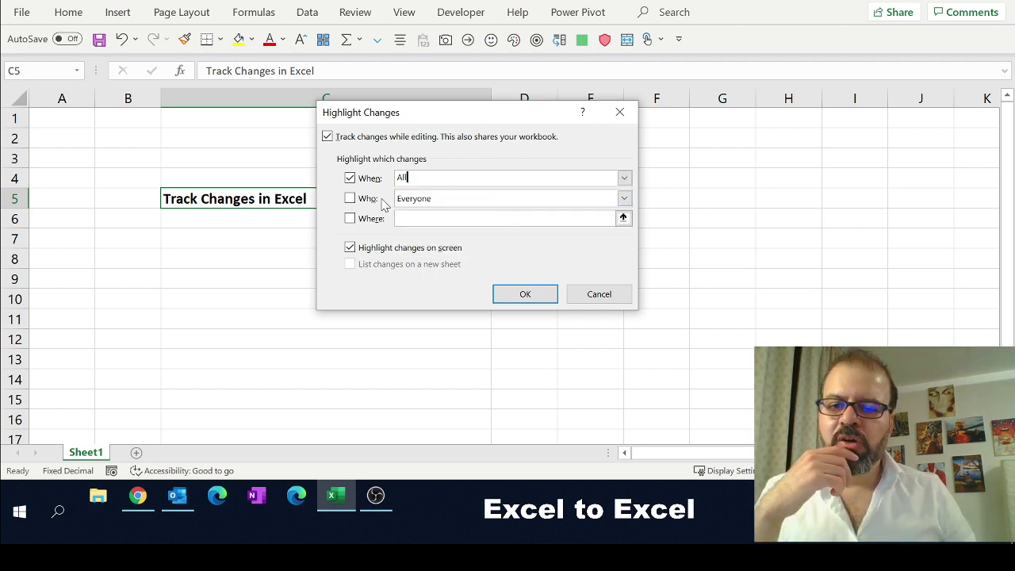
# Step: Enable the Who filter for Everyone and leave the Where filter off so the tracking covers the whole workbook
pyautogui.click(384, 202)
pyautogui.click(403, 200)
pyautogui.click(416, 202)
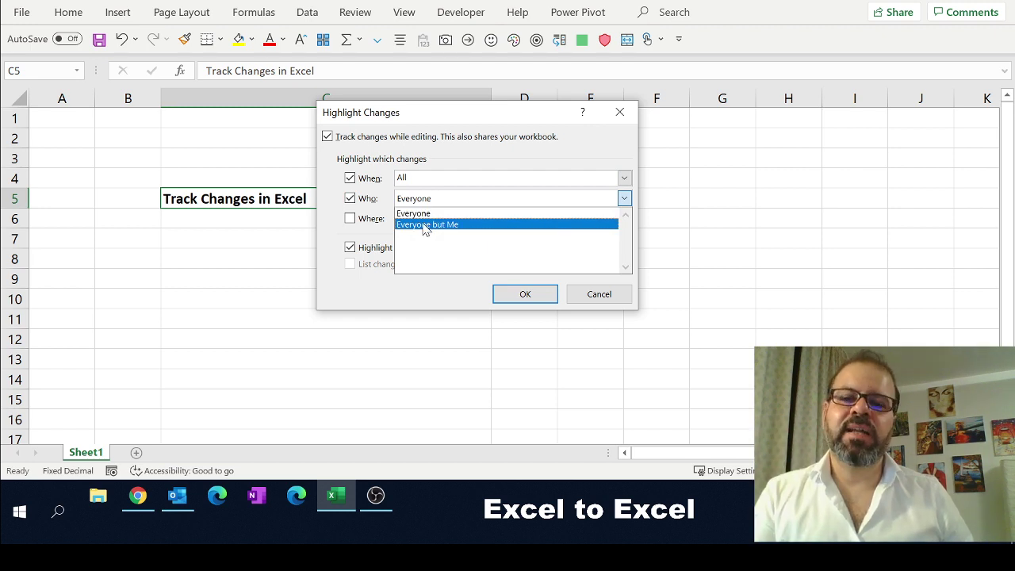
pyautogui.click(349, 220)
pyautogui.click(368, 222)
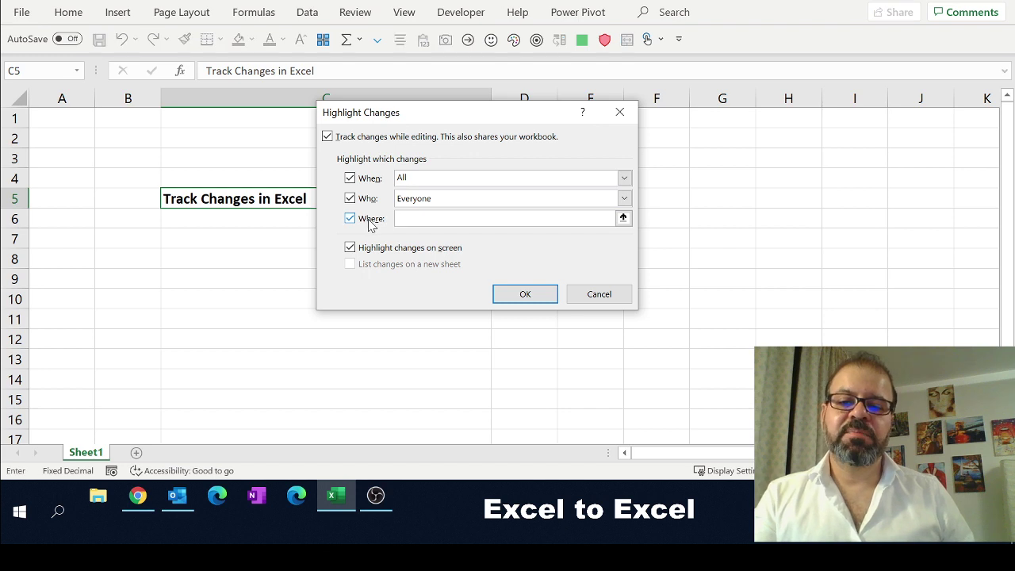
pyautogui.click(371, 222)
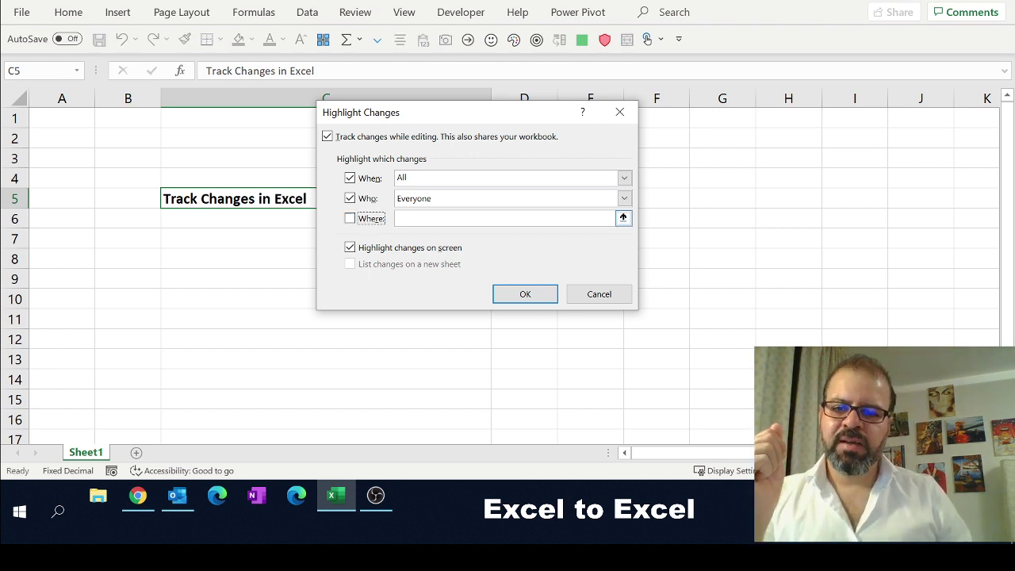
# Step: Keep changes highlighted on screen, apply the tracking settings and allow the workbook to be saved
pyautogui.click(381, 251)
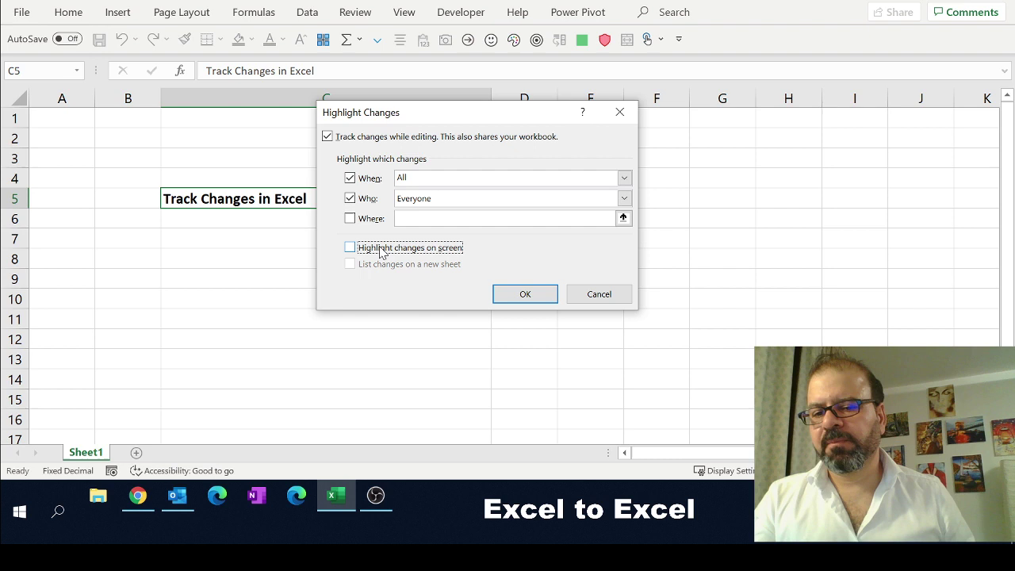
pyautogui.click(381, 251)
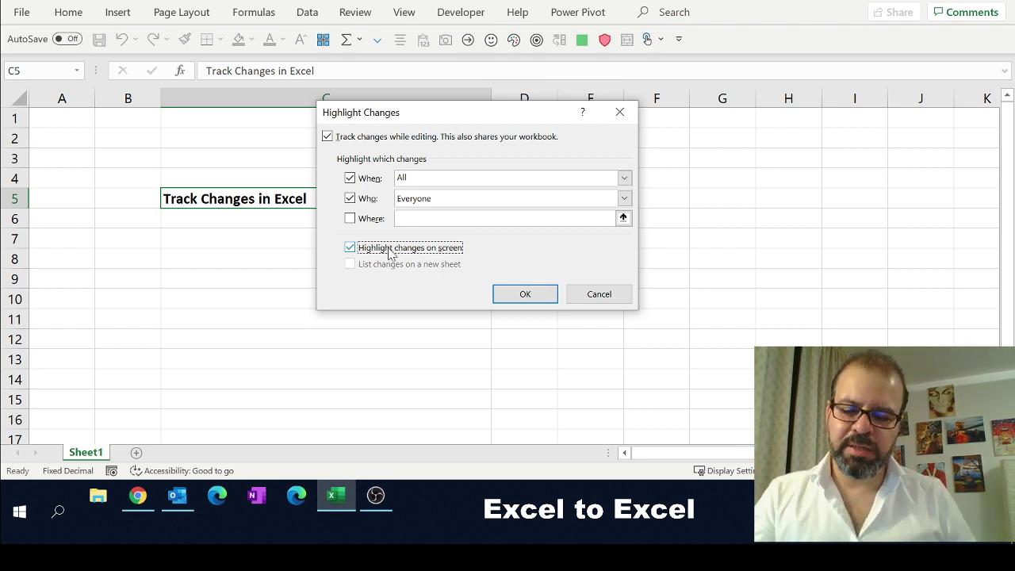
pyautogui.click(522, 295)
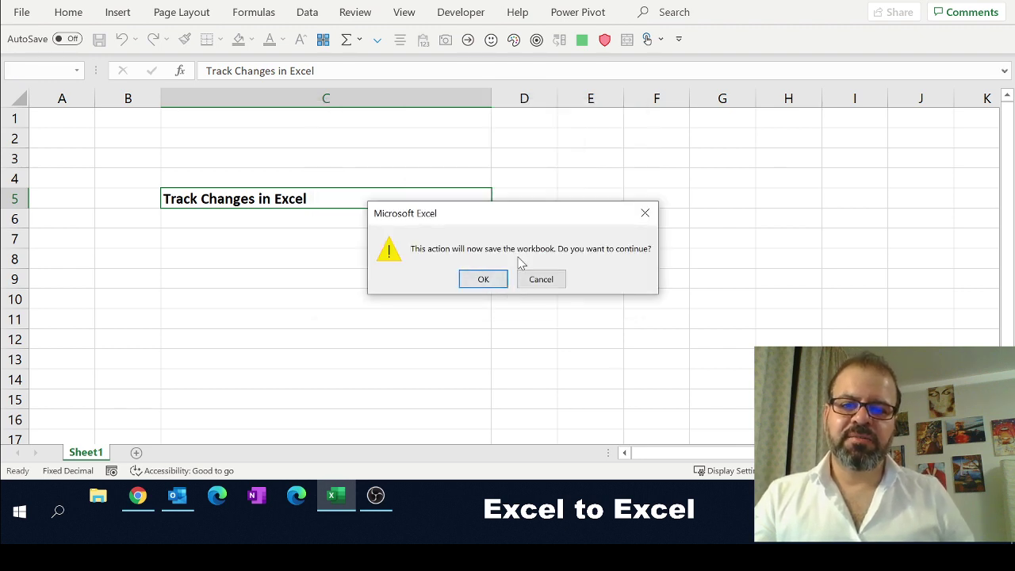
pyautogui.click(492, 279)
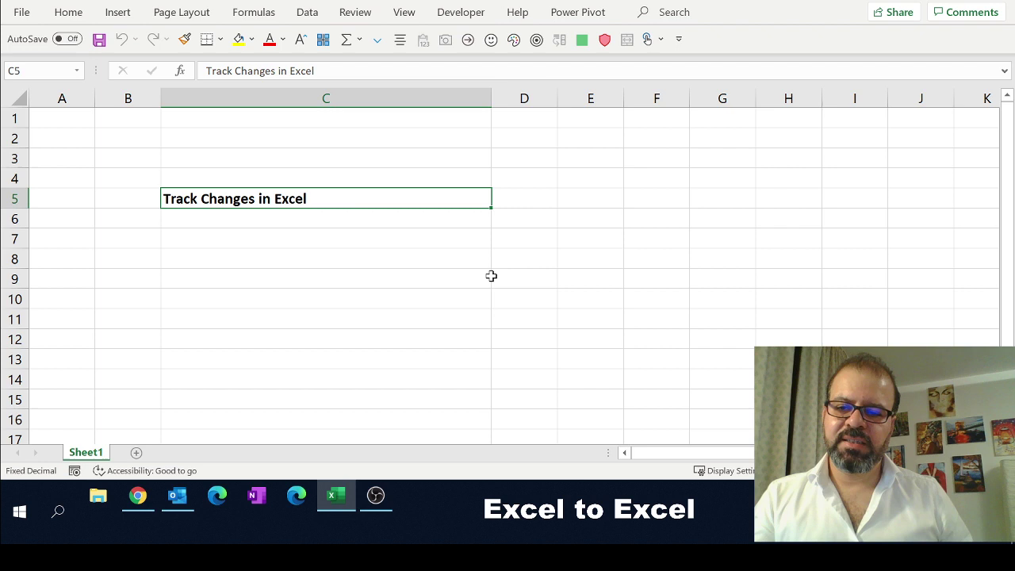
# Step: Enter "I am making a change" in cell C6 and view its change note
pyautogui.click(420, 228)
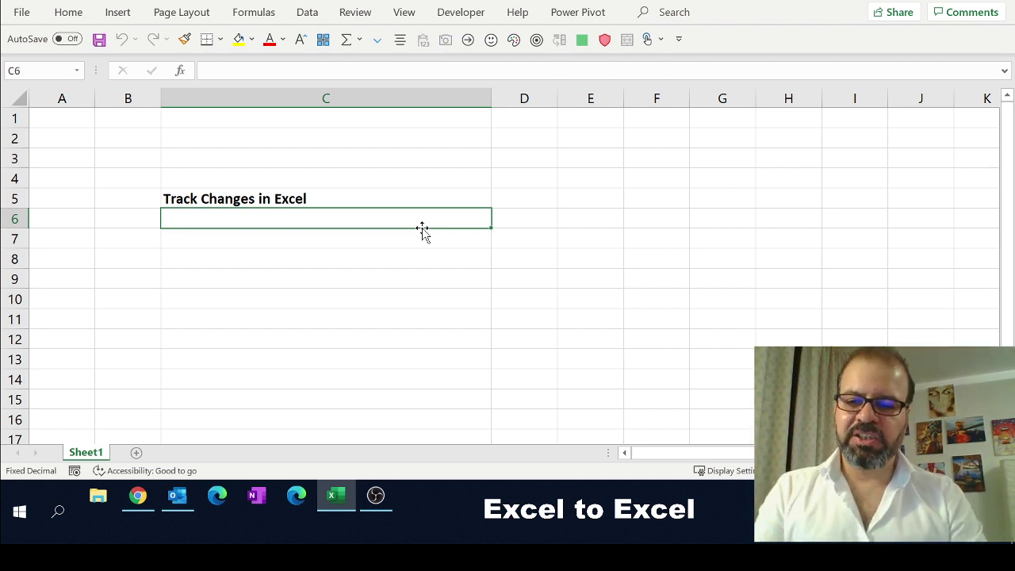
pyautogui.write('I am ma')
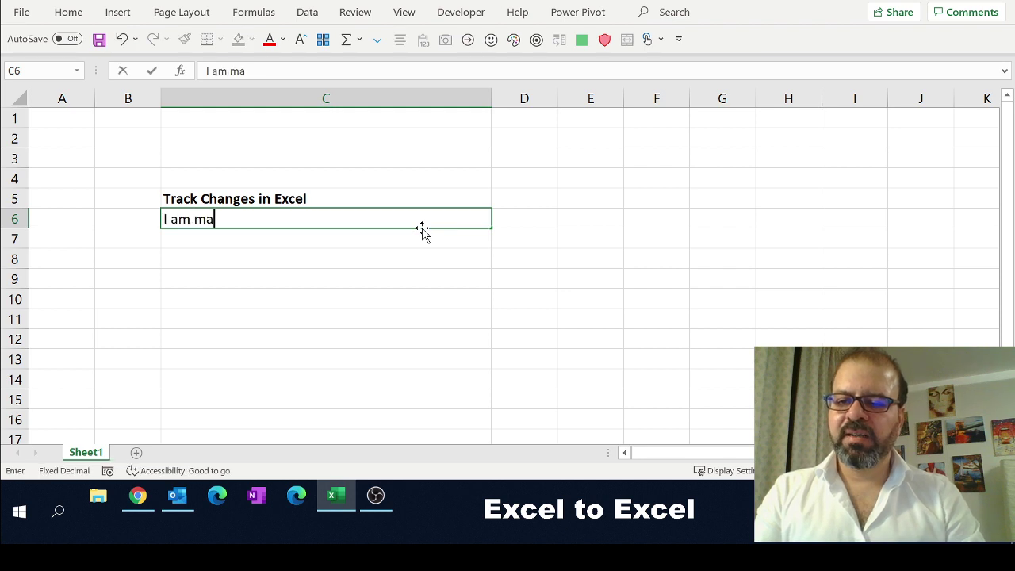
pyautogui.write('king a change')
pyautogui.press('Return')
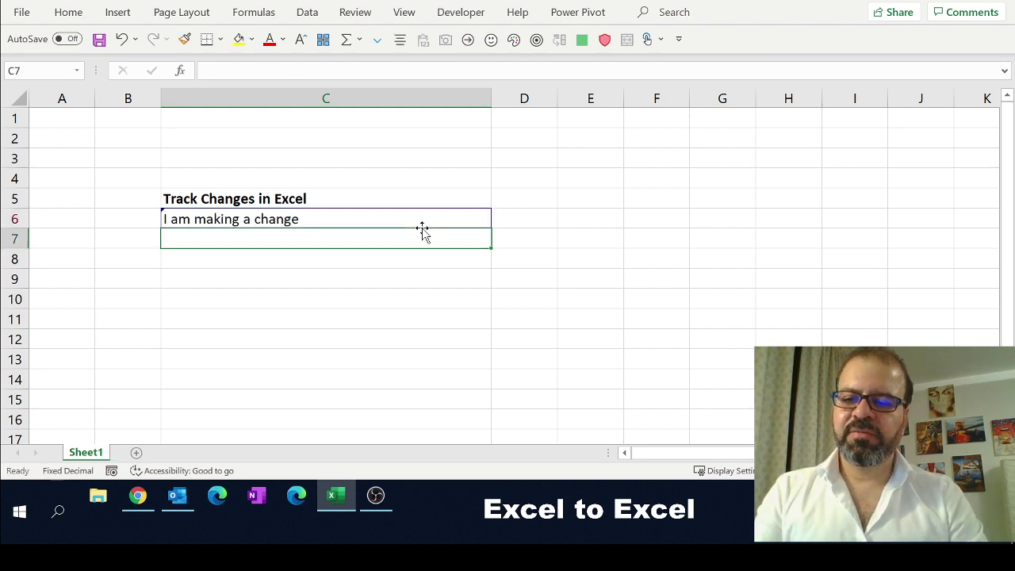
pyautogui.moveTo(423, 230)
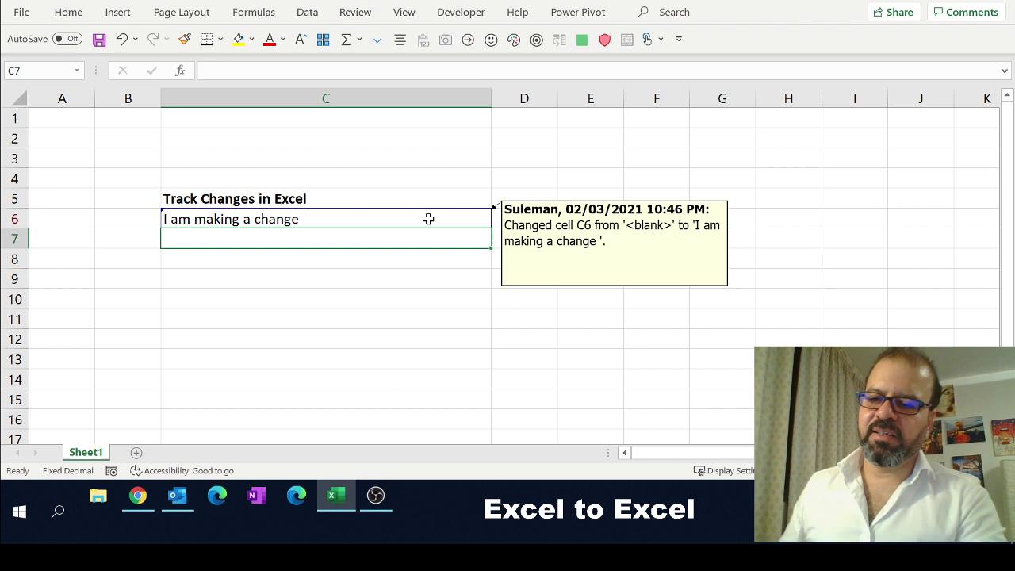
# Step: Enter "Another change" in cell C10
pyautogui.press('Down')
pyautogui.press('Down')
pyautogui.press('Down')
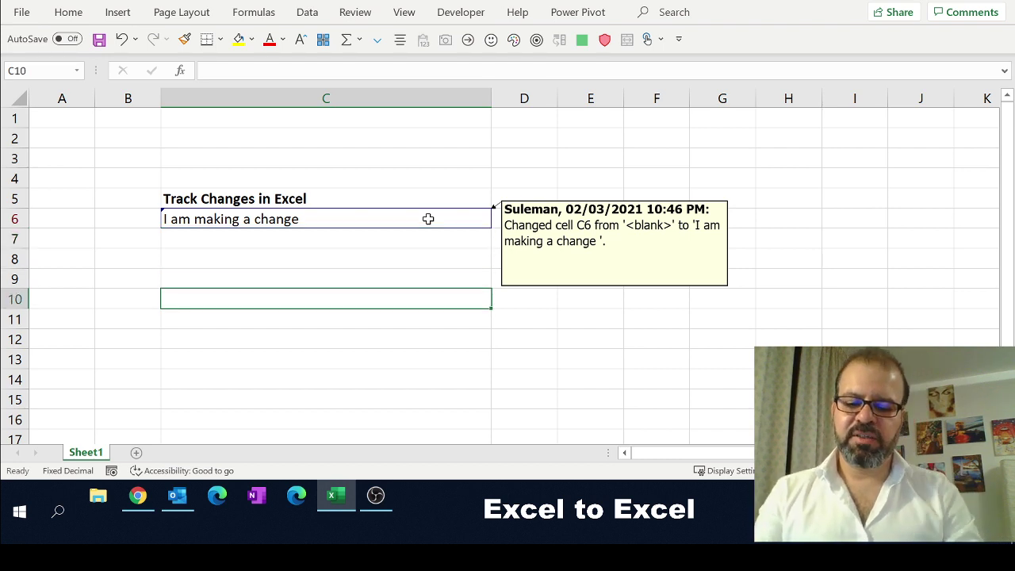
pyautogui.write('Another change')
pyautogui.press('Return')
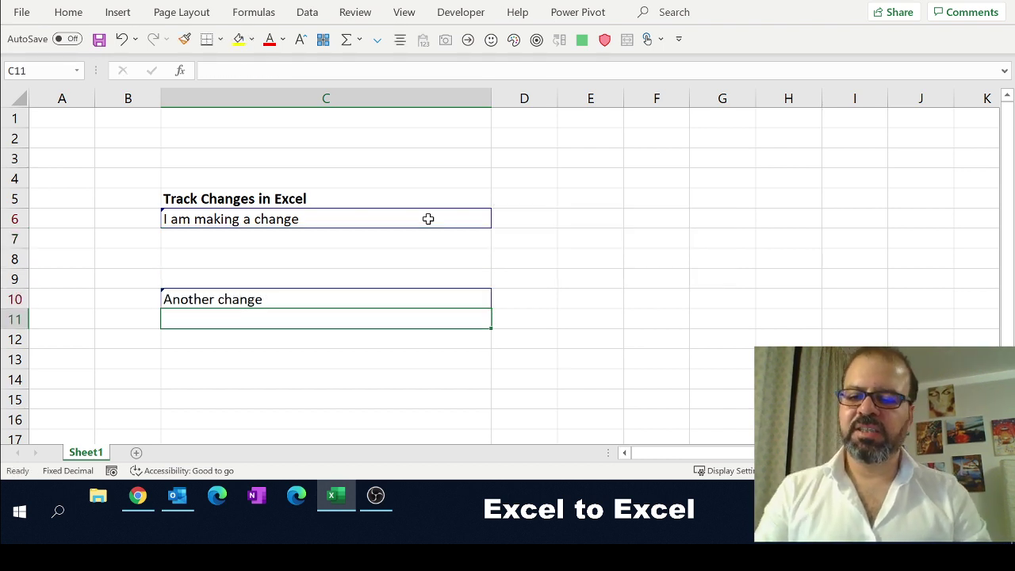
# Step: Examine the tracked change notes on cells C6 and C10
pyautogui.press('Up')
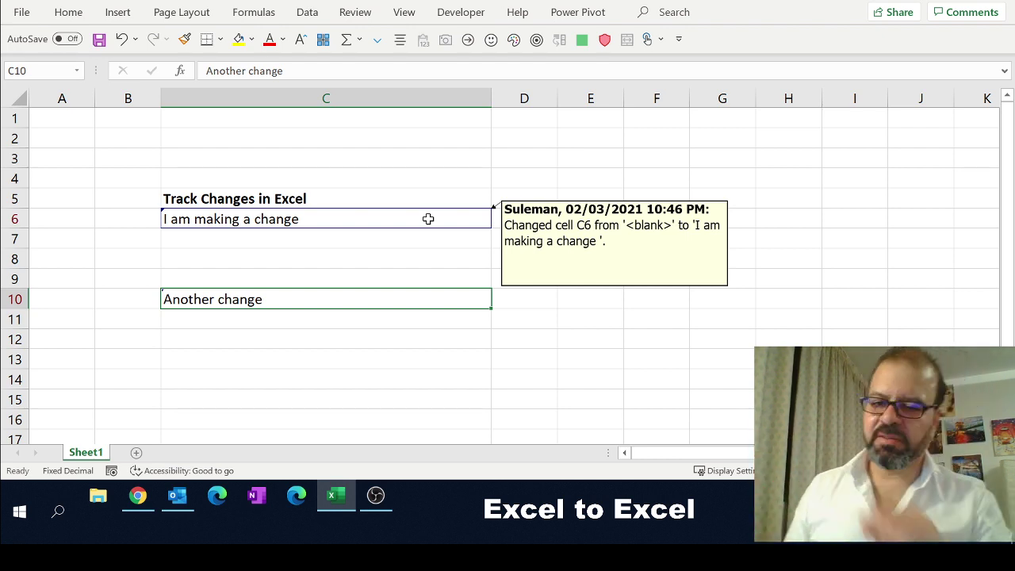
pyautogui.press('Down')
pyautogui.press('Down')
pyautogui.click(383, 296)
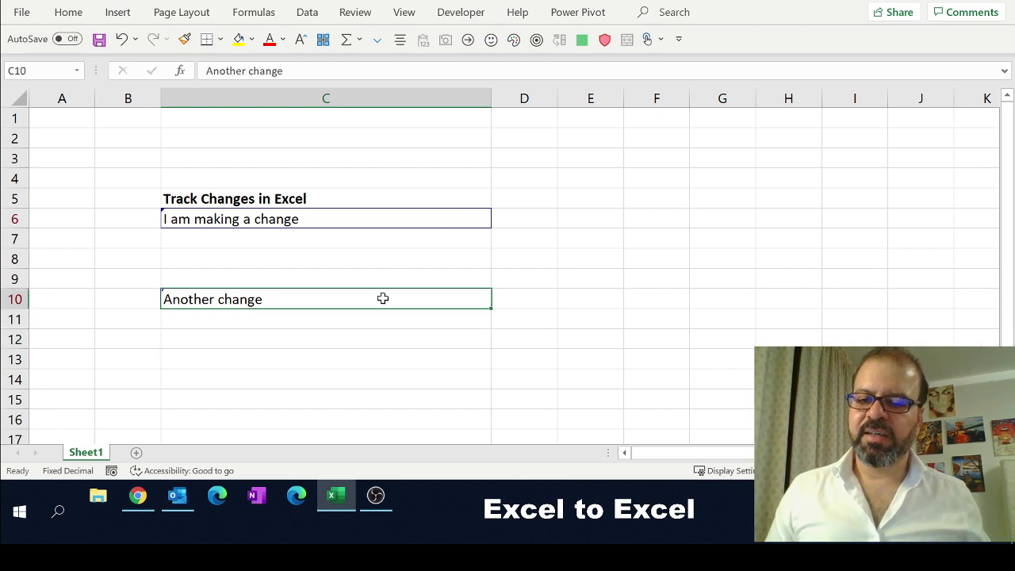
pyautogui.moveTo(238, 295)
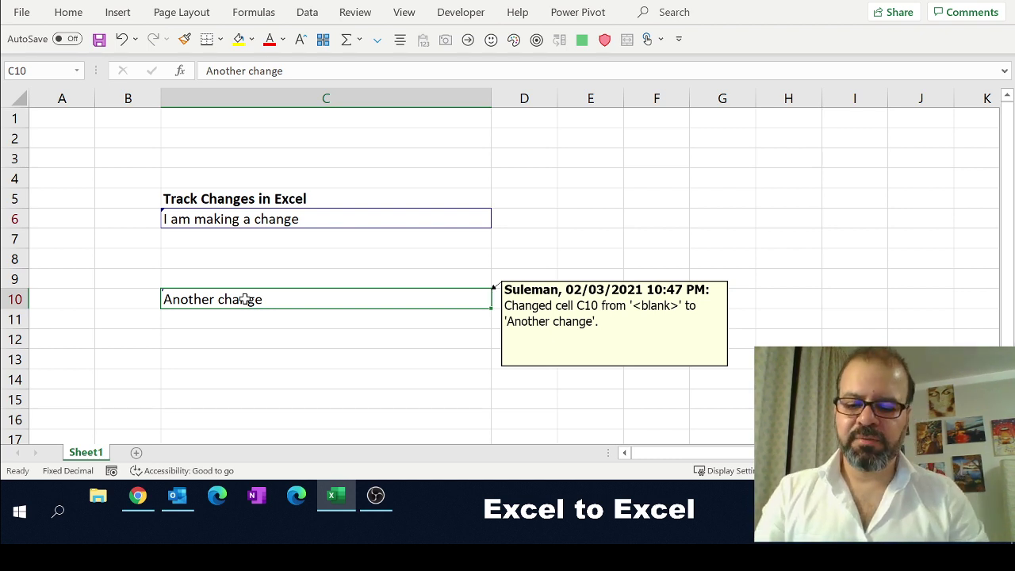
# Step: Replace the text in cell C10 with "Example" and select the cell again
pyautogui.write('Exam')
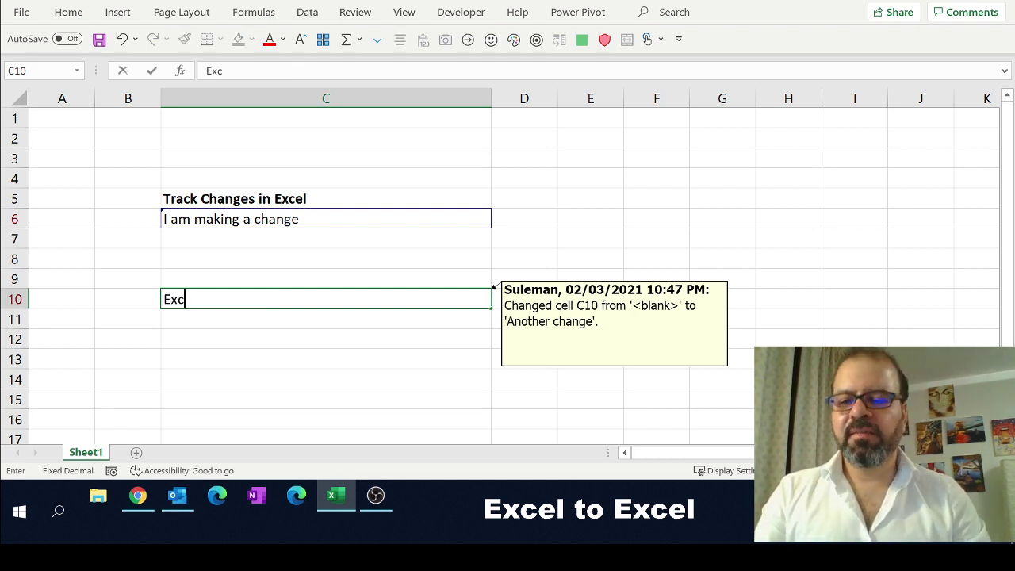
pyautogui.write('ple')
pyautogui.press('Return')
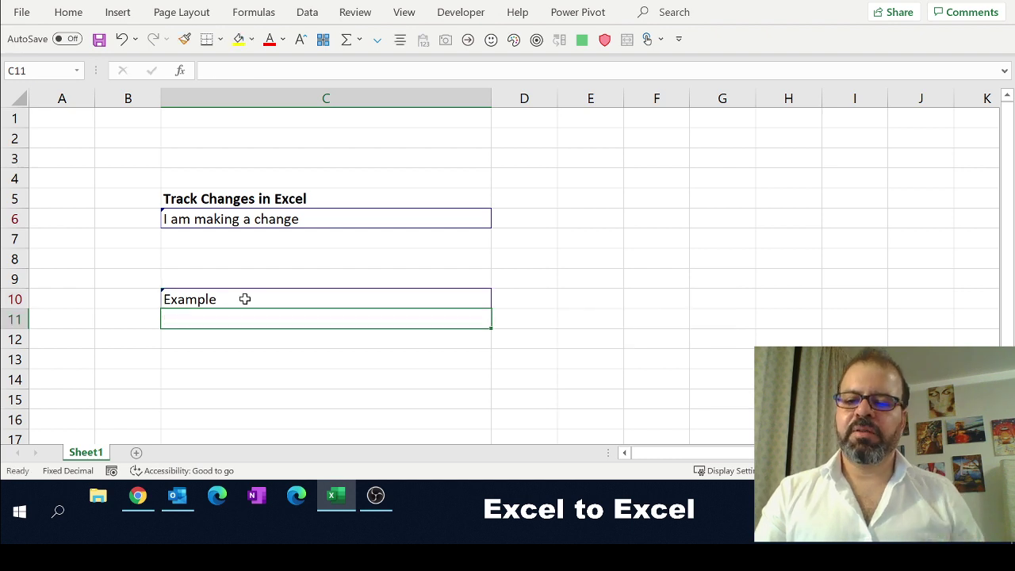
pyautogui.click(246, 299)
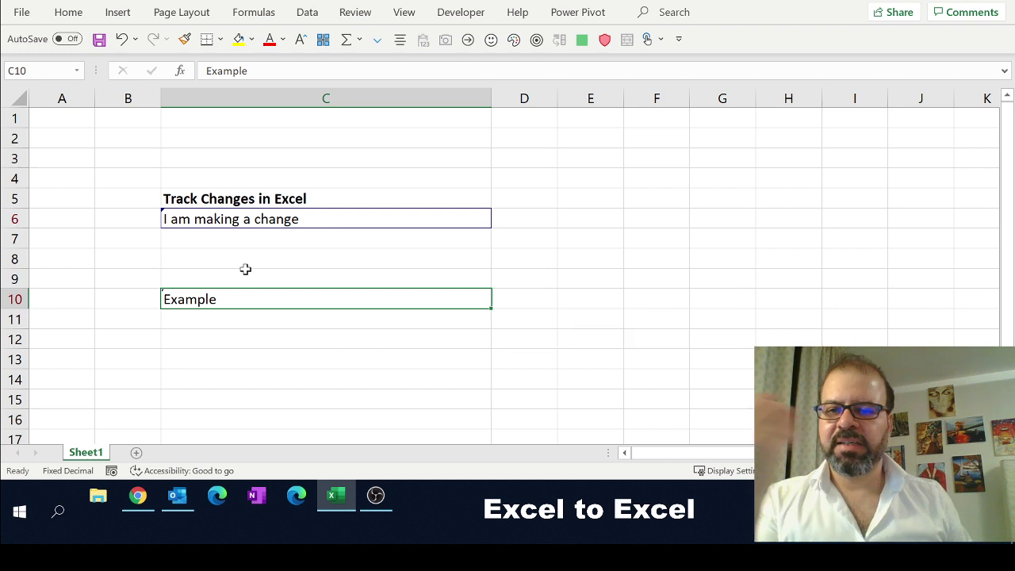
# Step: Unshare the workbook to stop tracking, and check cells C10 and C6 for remaining change marks
pyautogui.click(355, 12)
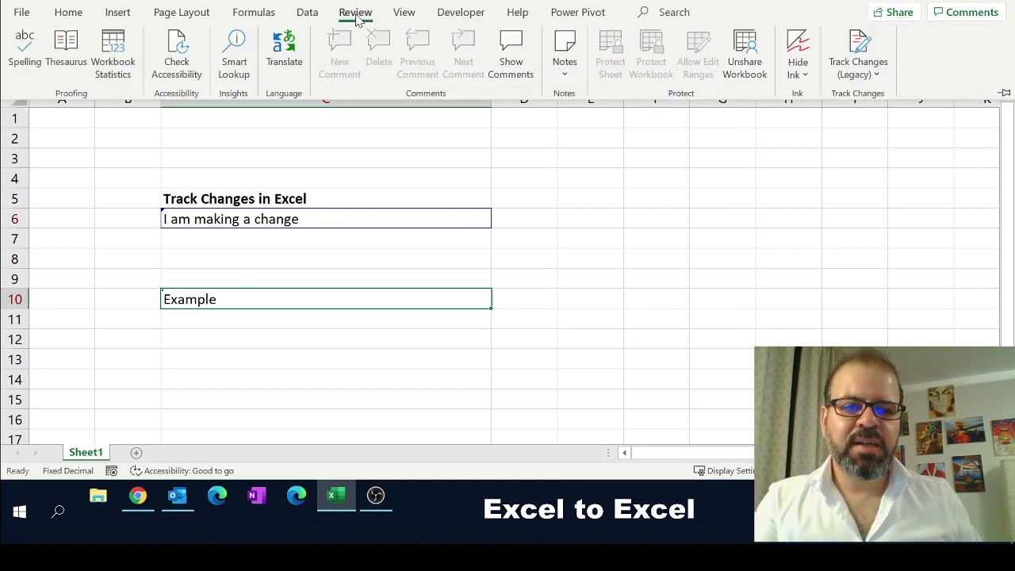
pyautogui.click(747, 75)
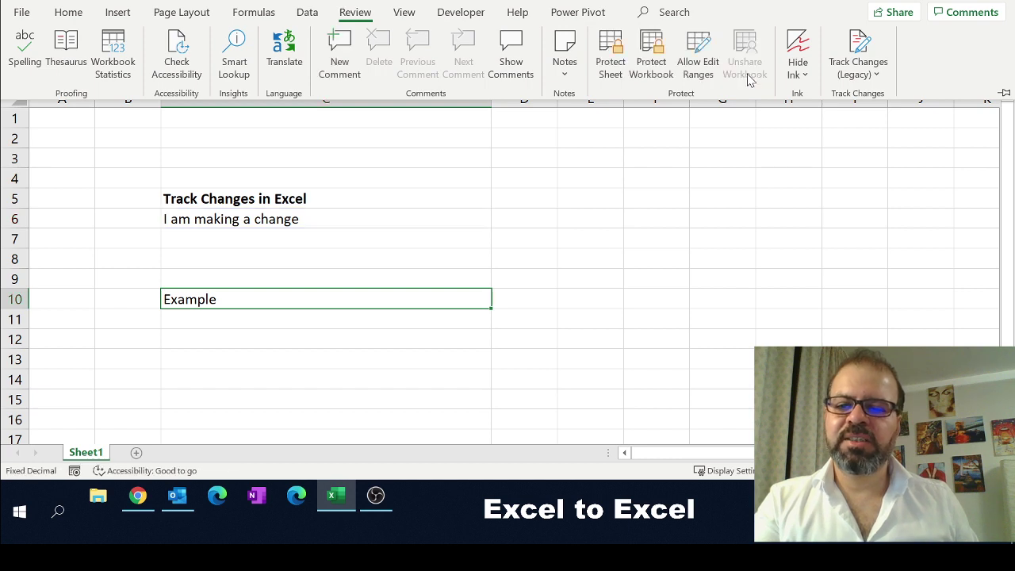
pyautogui.click(325, 302)
pyautogui.click(383, 255)
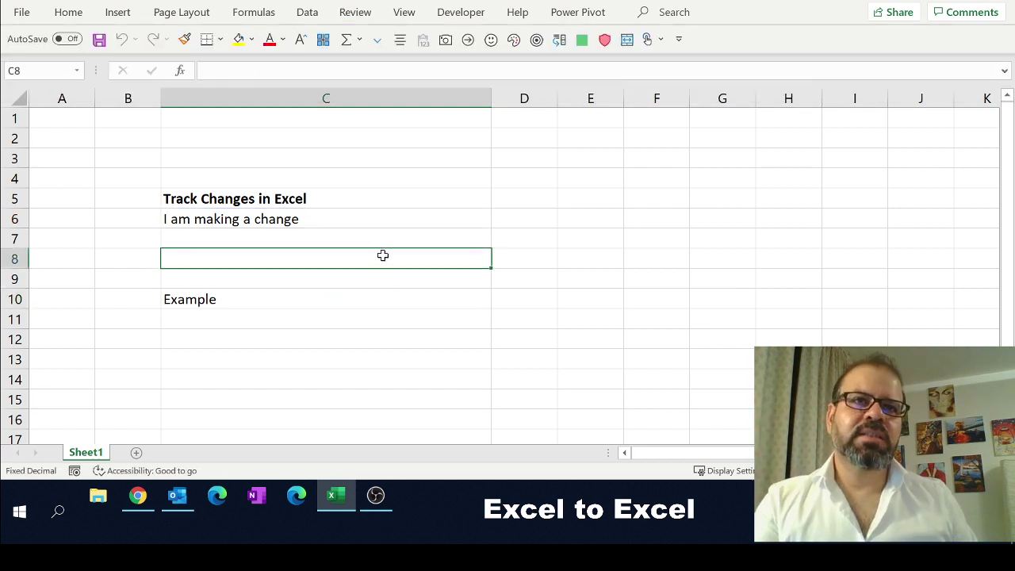
pyautogui.click(436, 224)
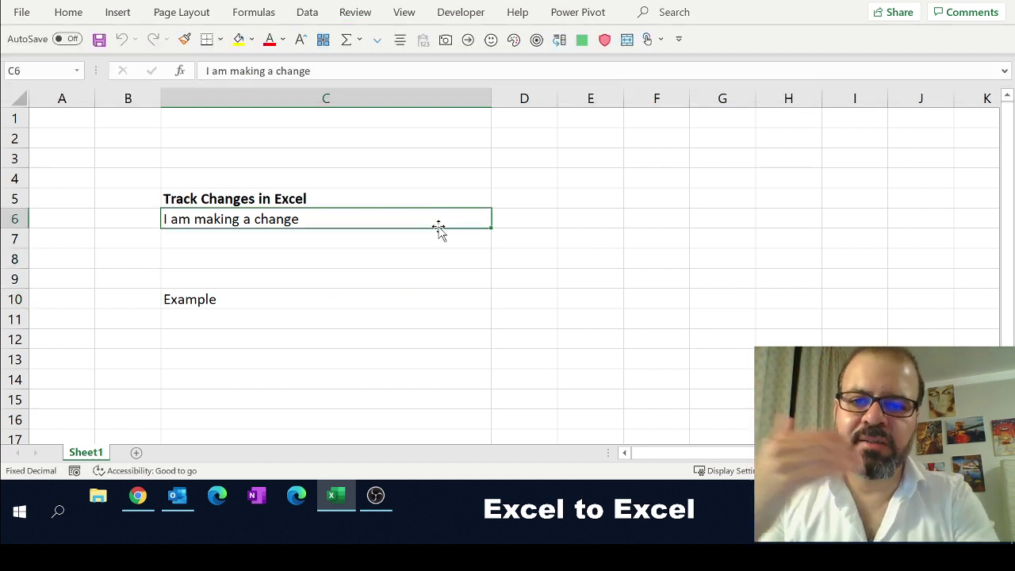